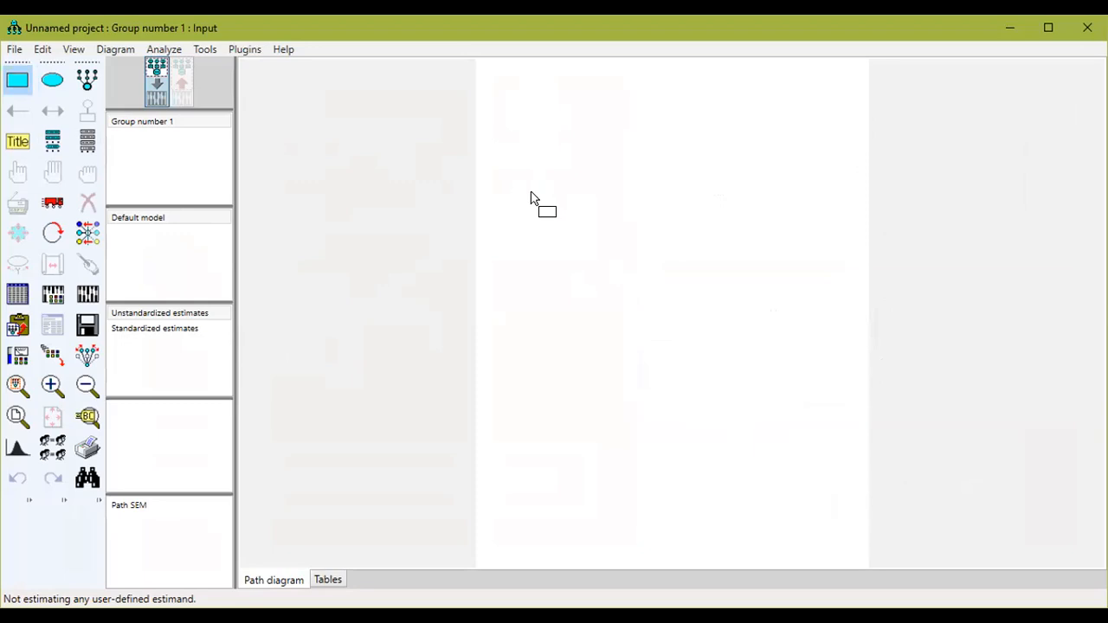
Draw three observed-variable rectangles stacked vertically and a fourth one to the right, level with the middle one
drag(534, 190, 595, 224)
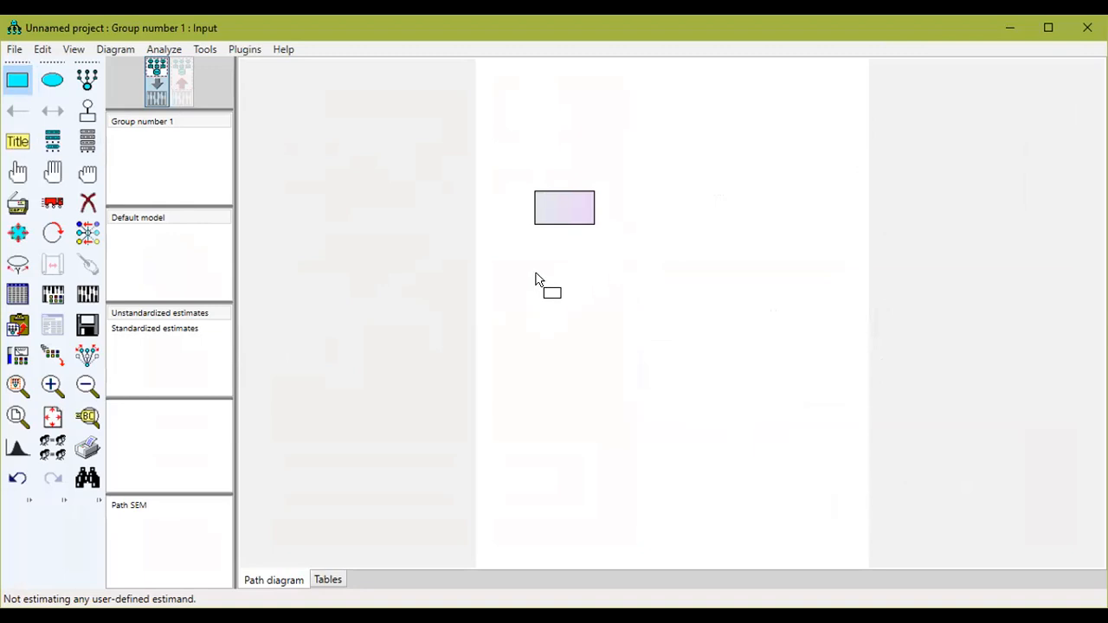
drag(534, 271, 592, 304)
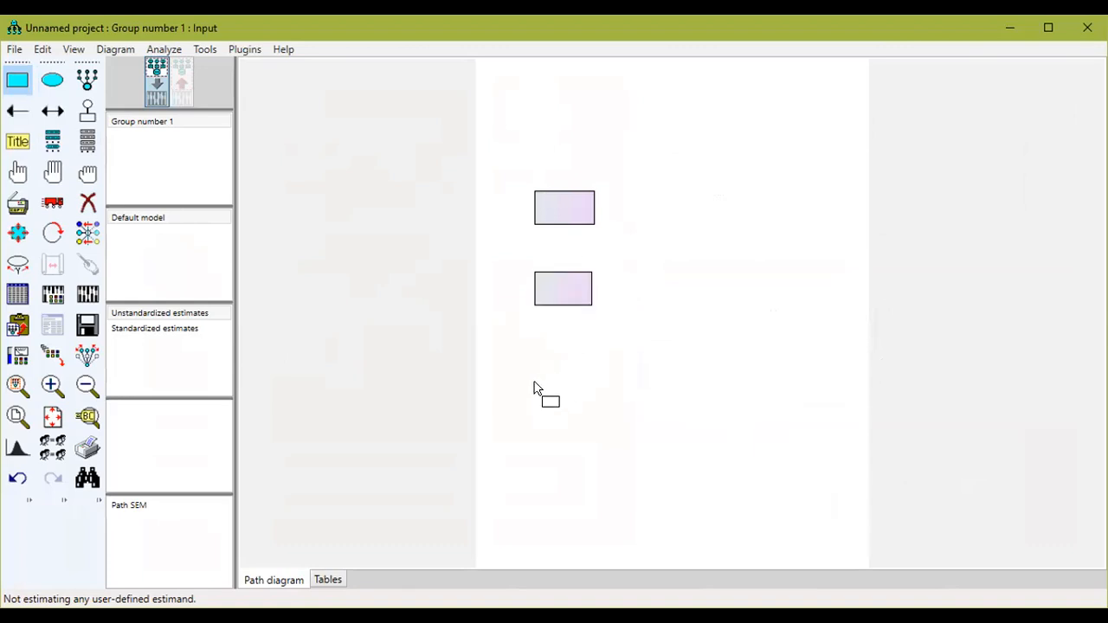
drag(535, 353, 594, 389)
drag(699, 275, 750, 308)
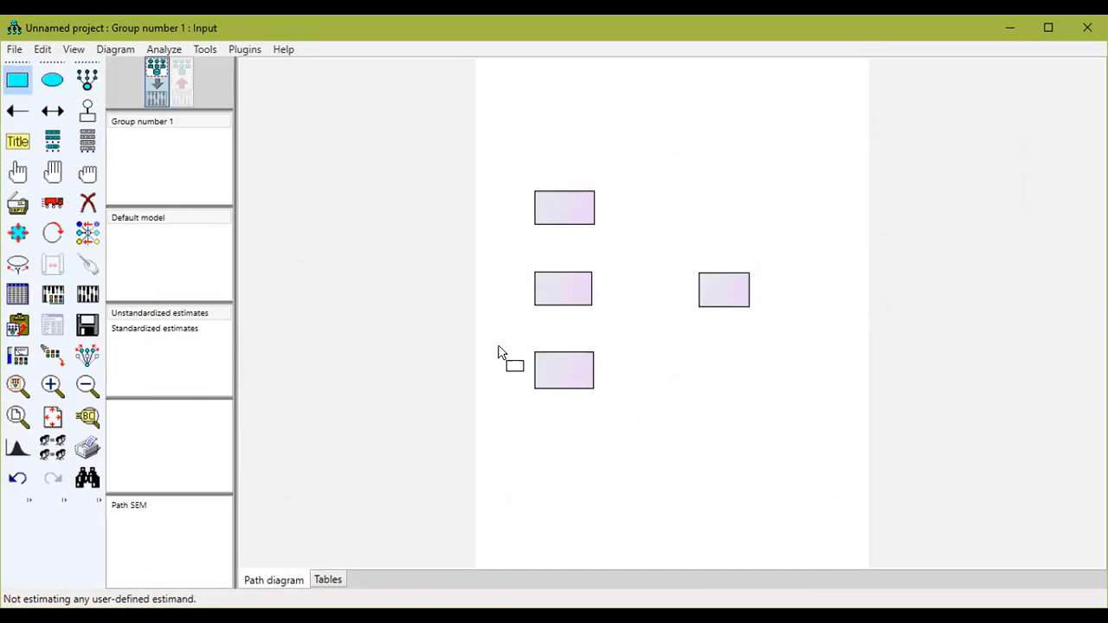
Connect each of the three stacked rectangles to the fourth rectangle with a single-headed path arrow
click(18, 110)
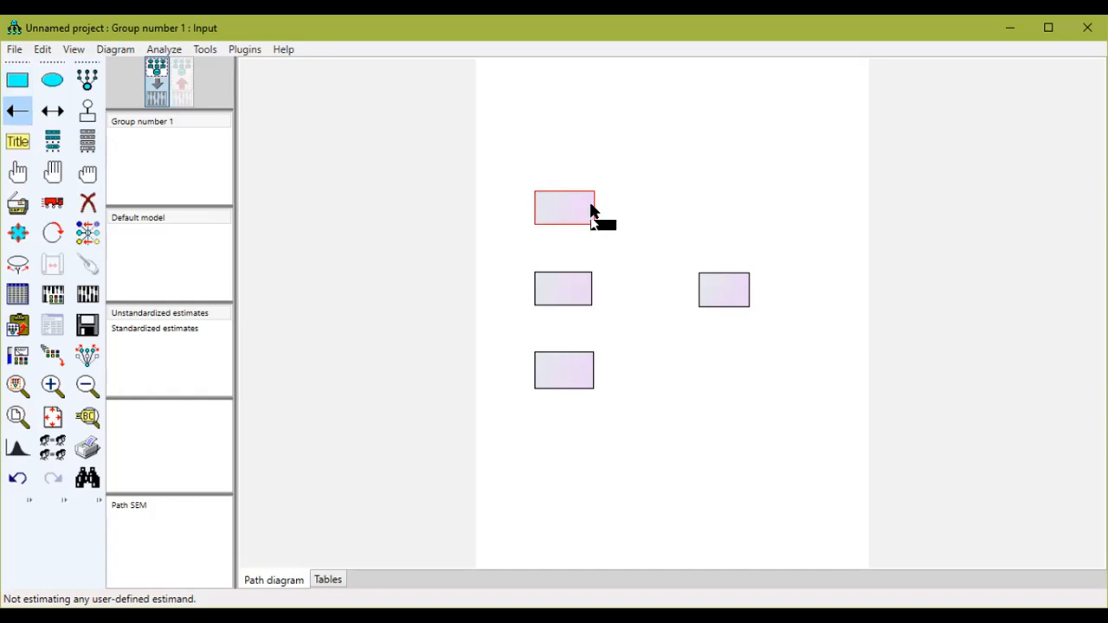
drag(591, 210, 702, 297)
drag(592, 300, 700, 298)
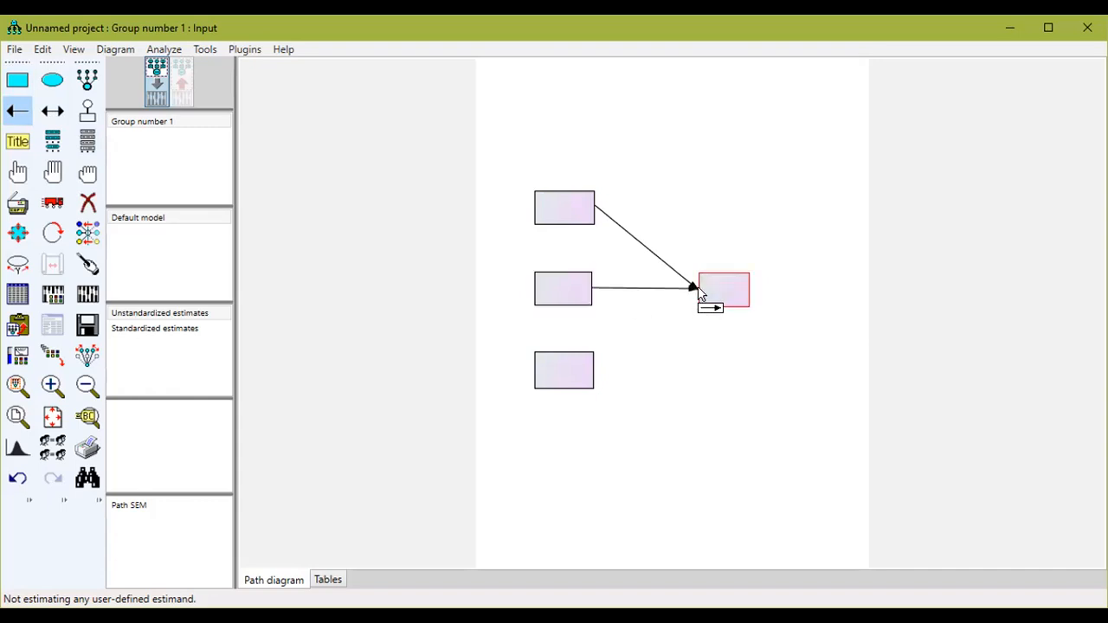
drag(590, 379, 705, 300)
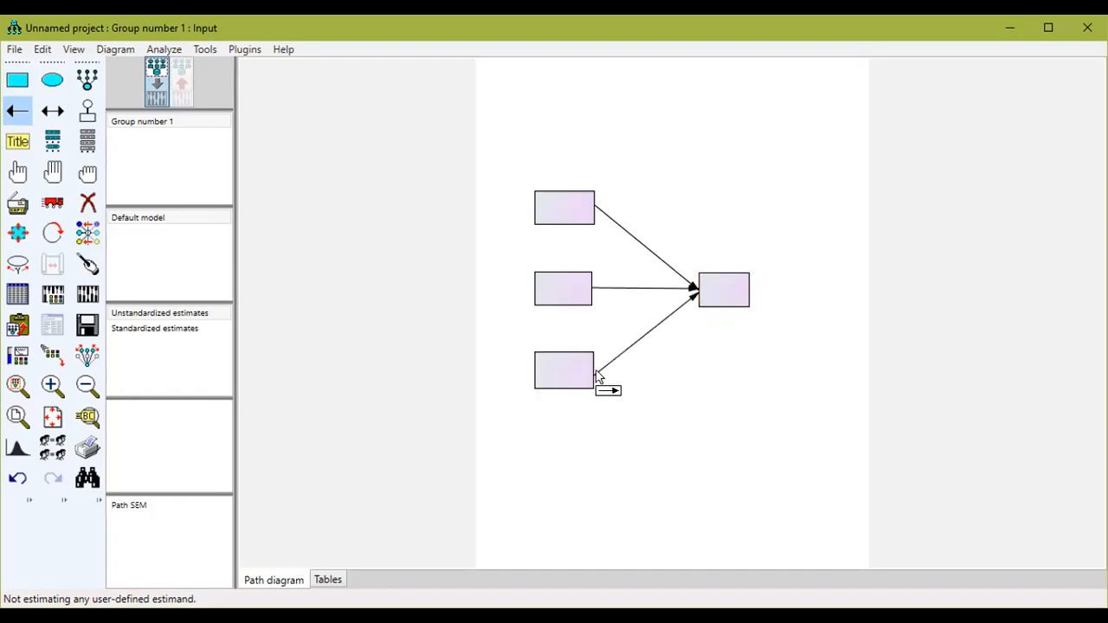
Link the three stacked rectangles pairwise with covariance arrows and add an error variable to the outcome rectangle
click(52, 111)
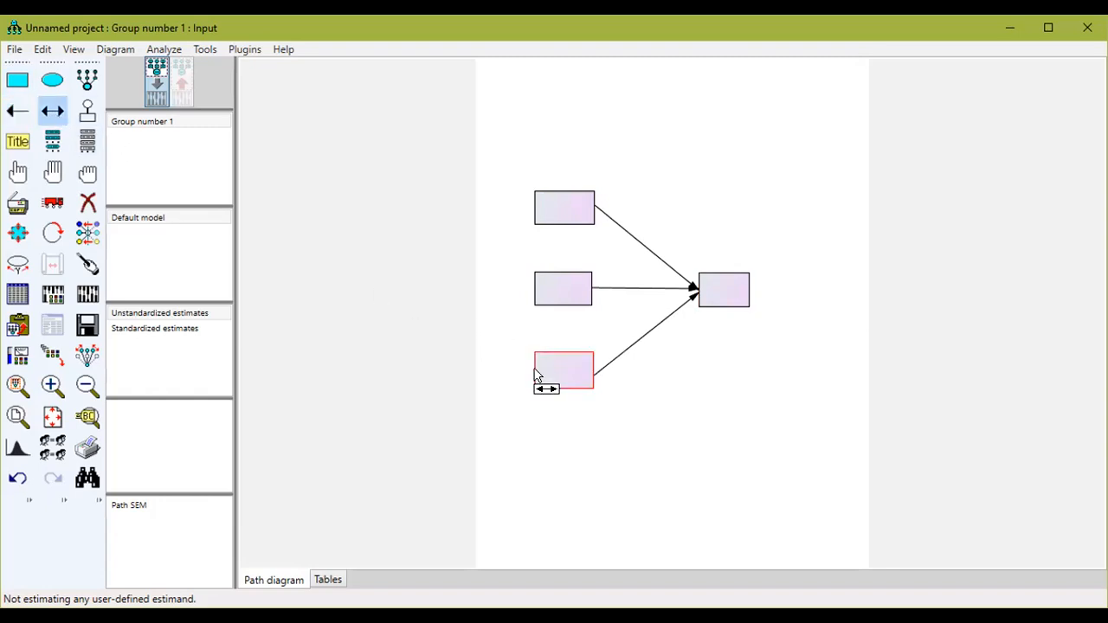
drag(534, 372, 537, 295)
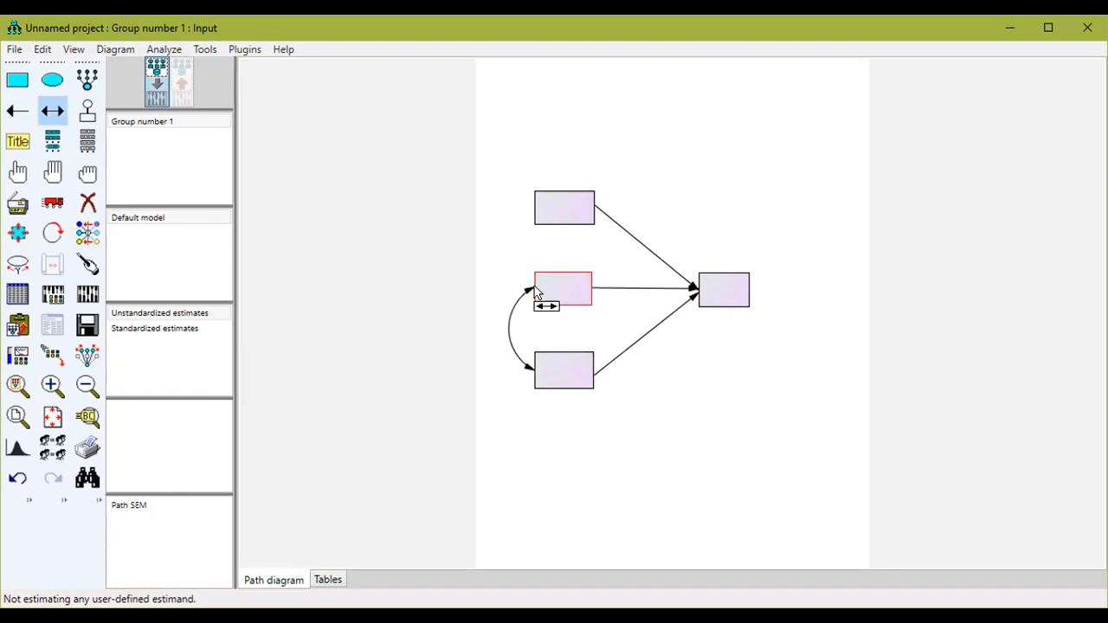
drag(537, 289, 537, 210)
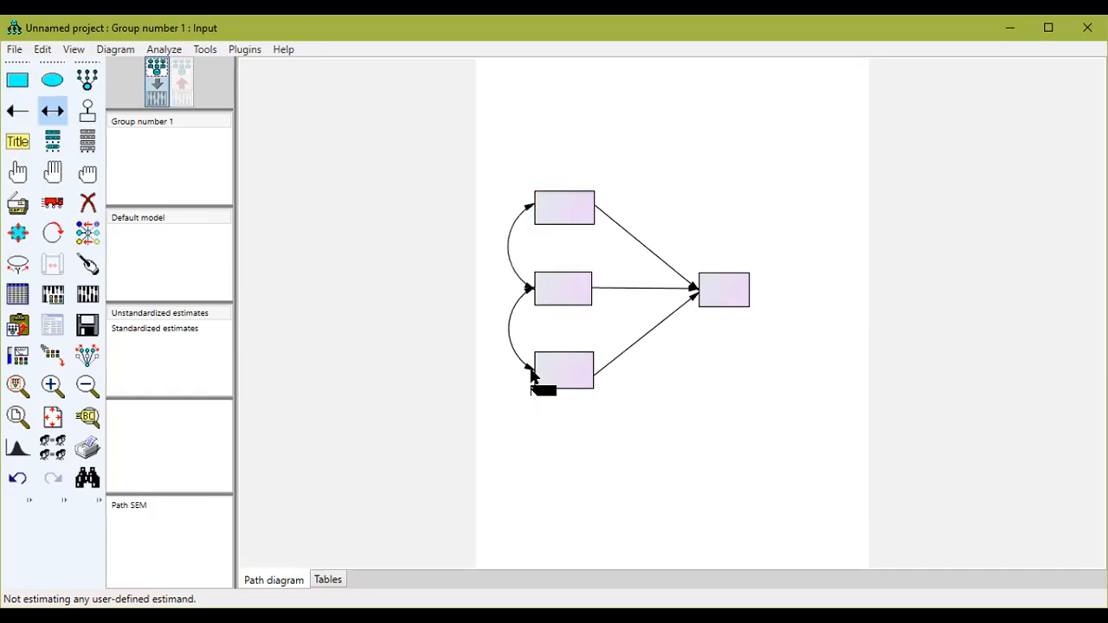
drag(537, 379, 537, 205)
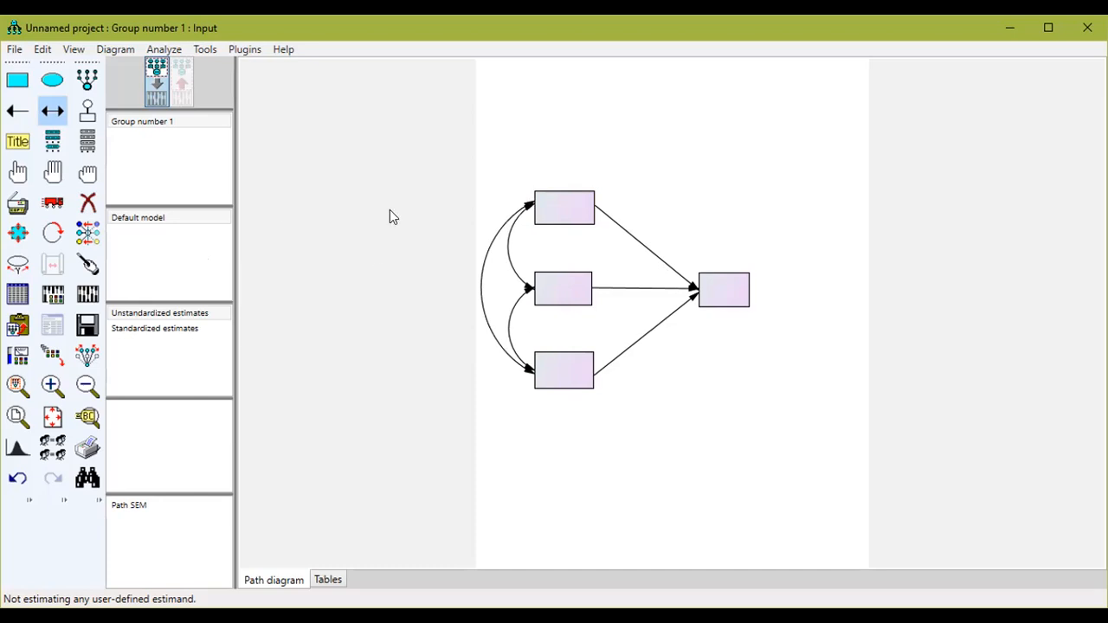
click(90, 119)
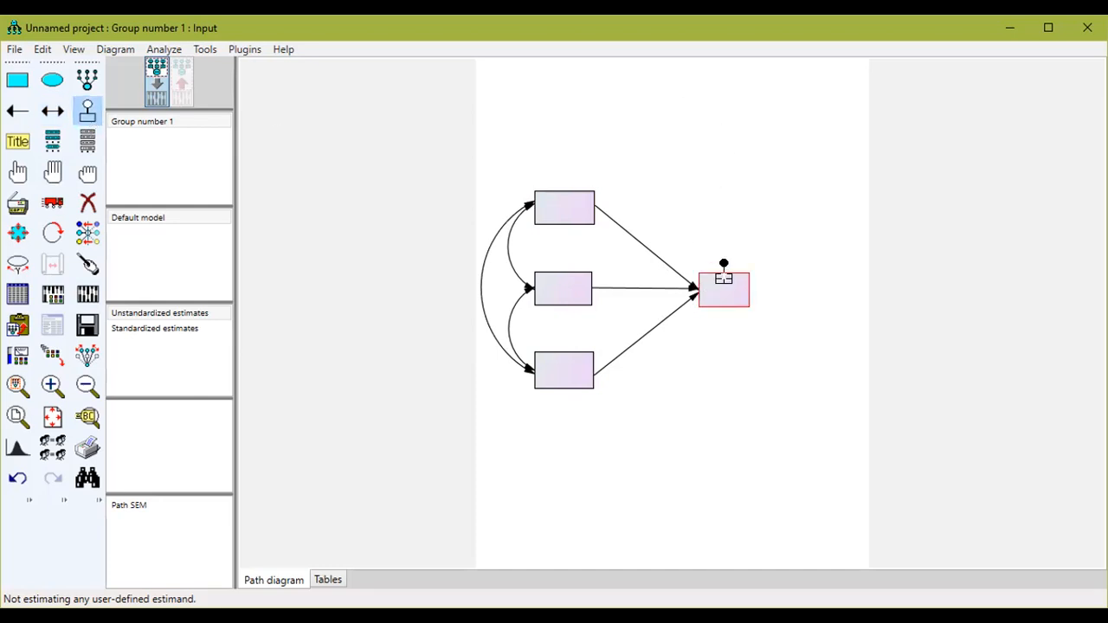
click(724, 274)
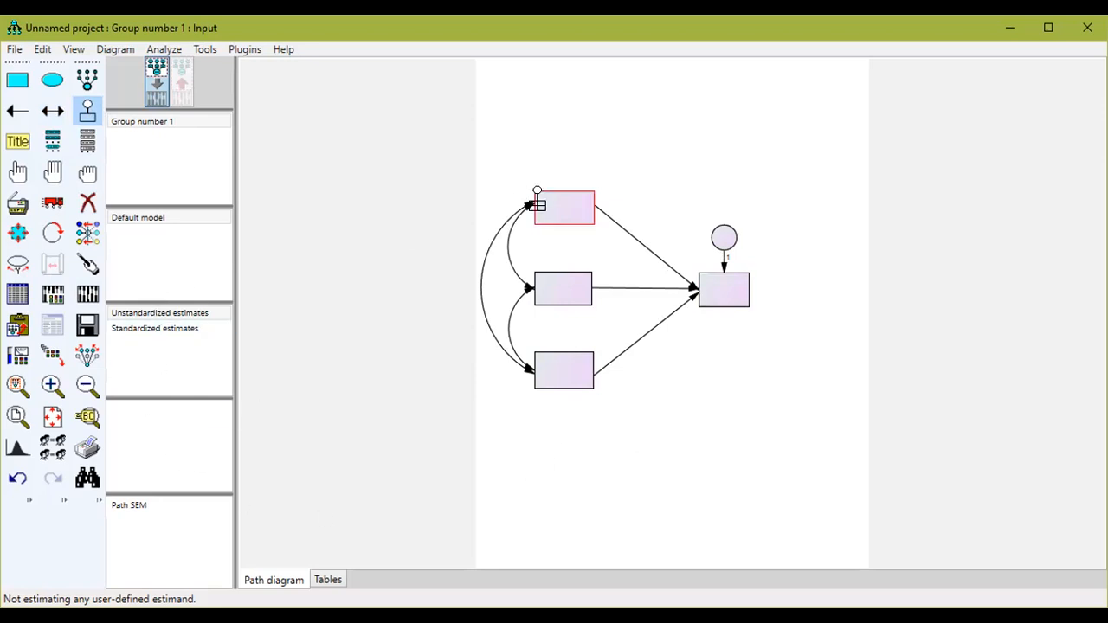
Name the three stacked variables X1, X2 and X3 from top to bottom in their object properties
click(18, 355)
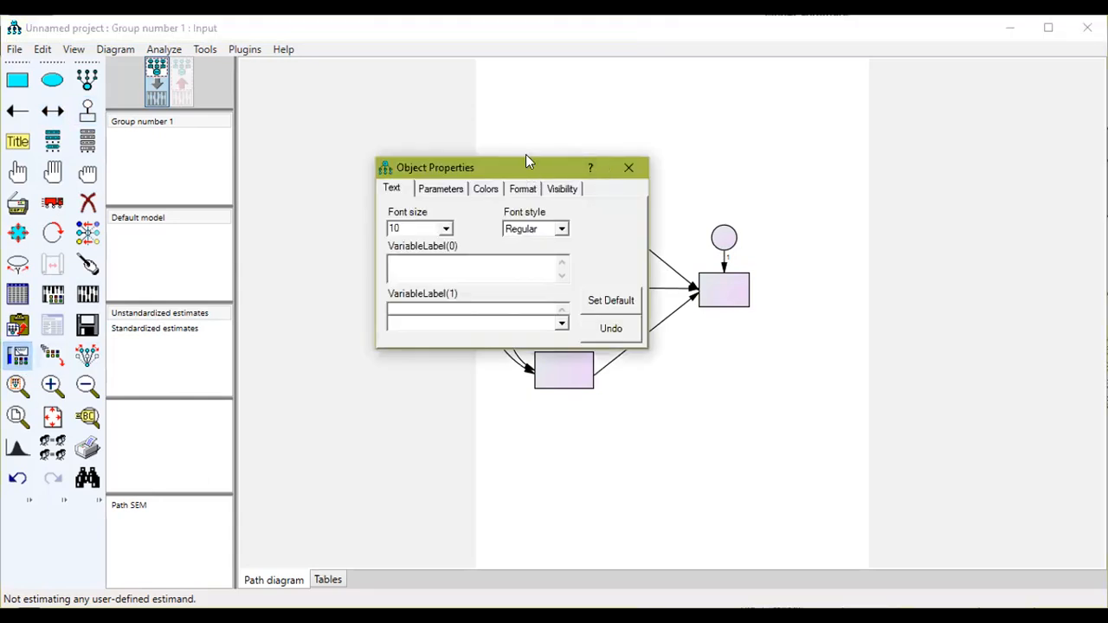
drag(525, 161, 517, 2)
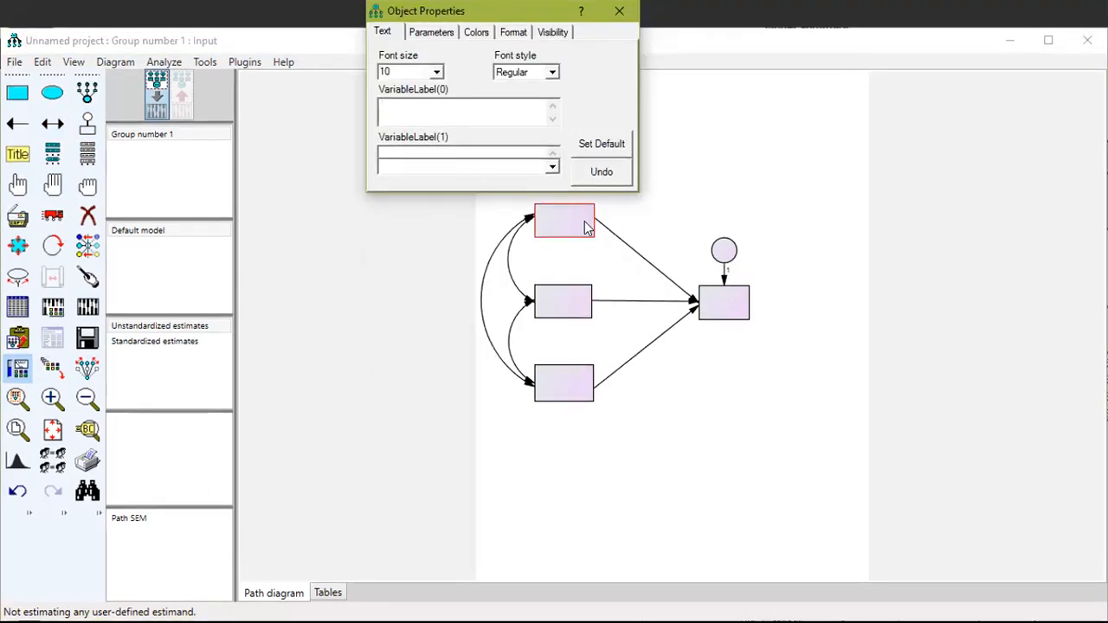
click(586, 227)
text(X)
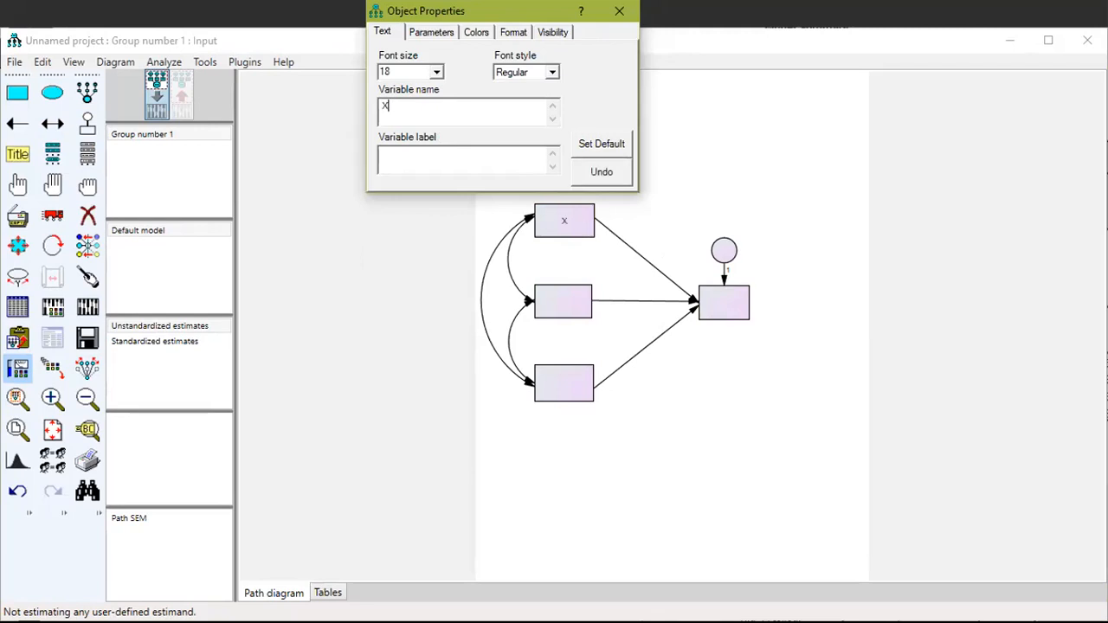
text(1)
click(579, 310)
text(X2)
click(569, 391)
text(X3)
Give X3 the variable label Harga, X2 the label Personal Selling and X1 the label Iklan
click(501, 157)
text(Harga)
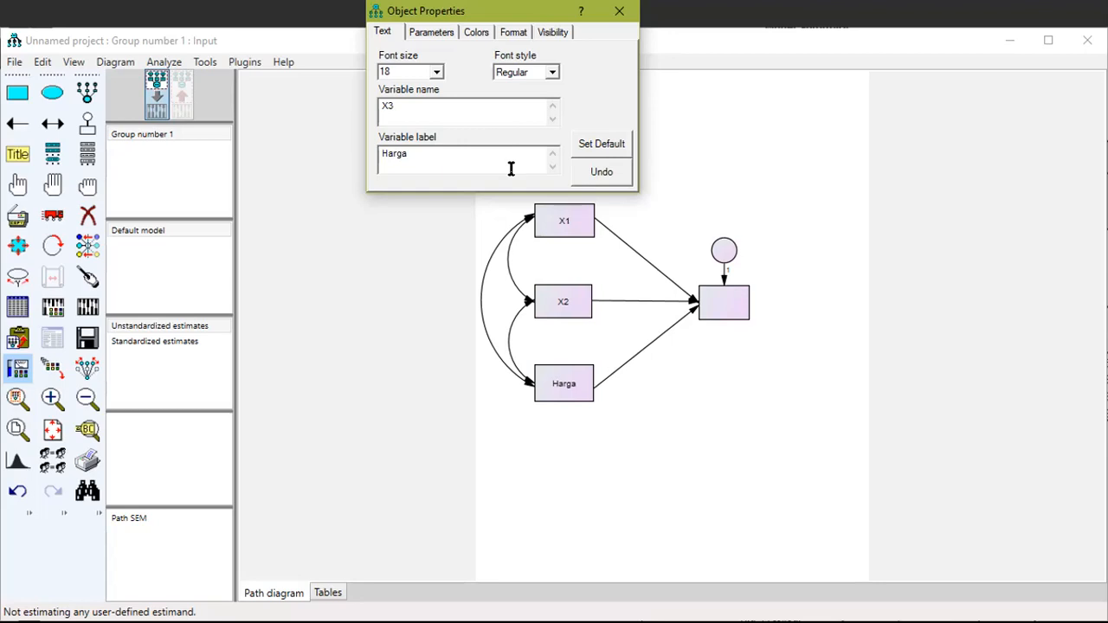
click(555, 306)
text(Personal Selling)
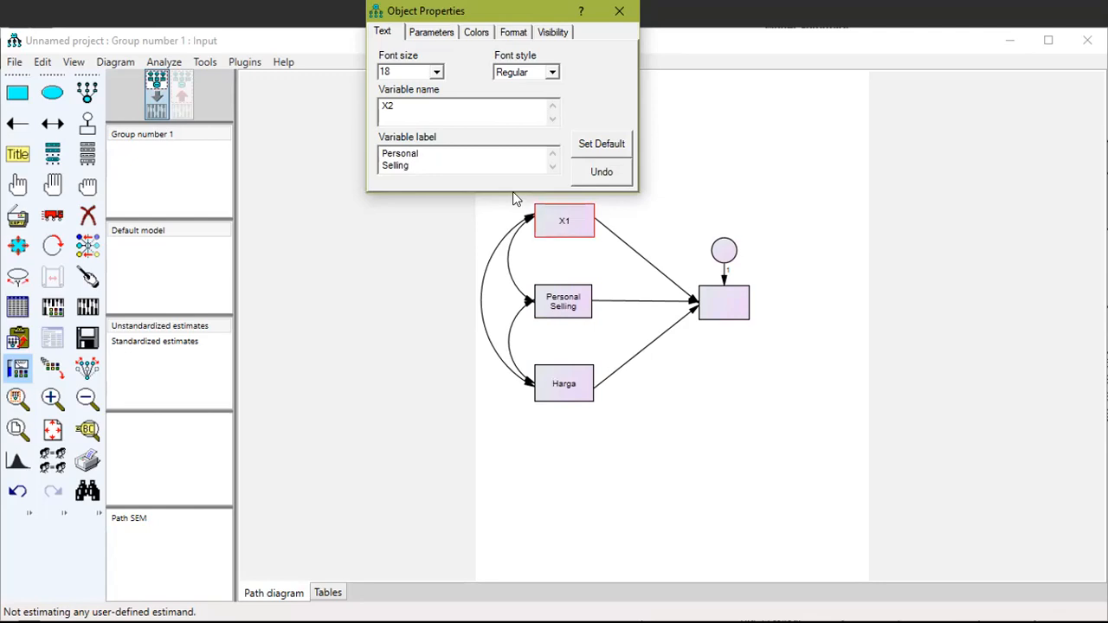
click(554, 221)
click(476, 167)
text(Iklan)
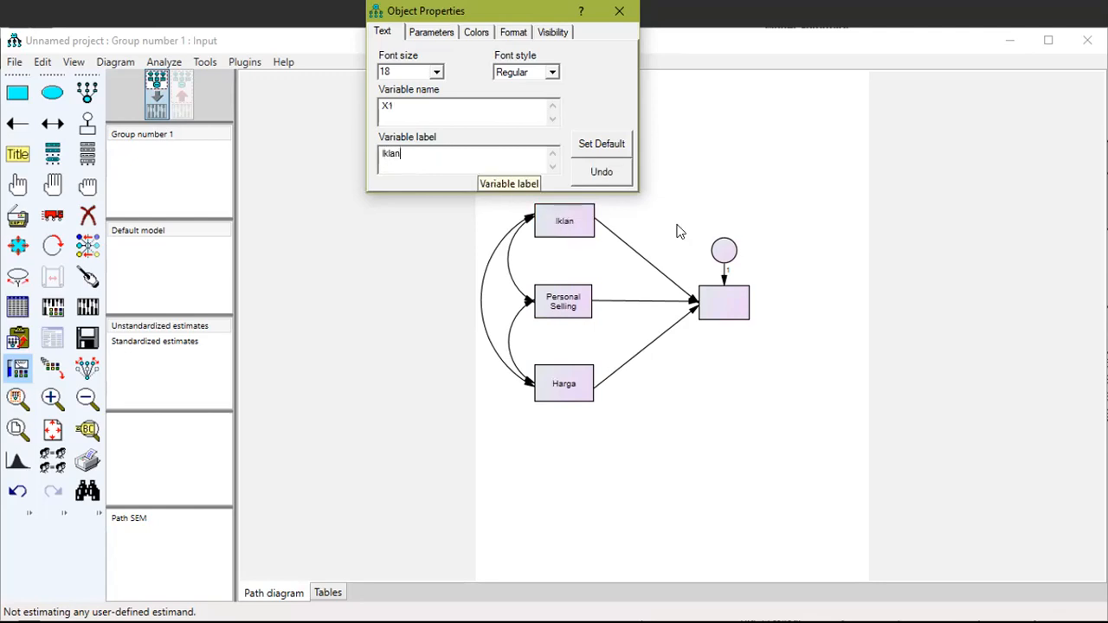
Name the outcome variable Y and label it Vol. Penjualan, split over two lines
click(509, 114)
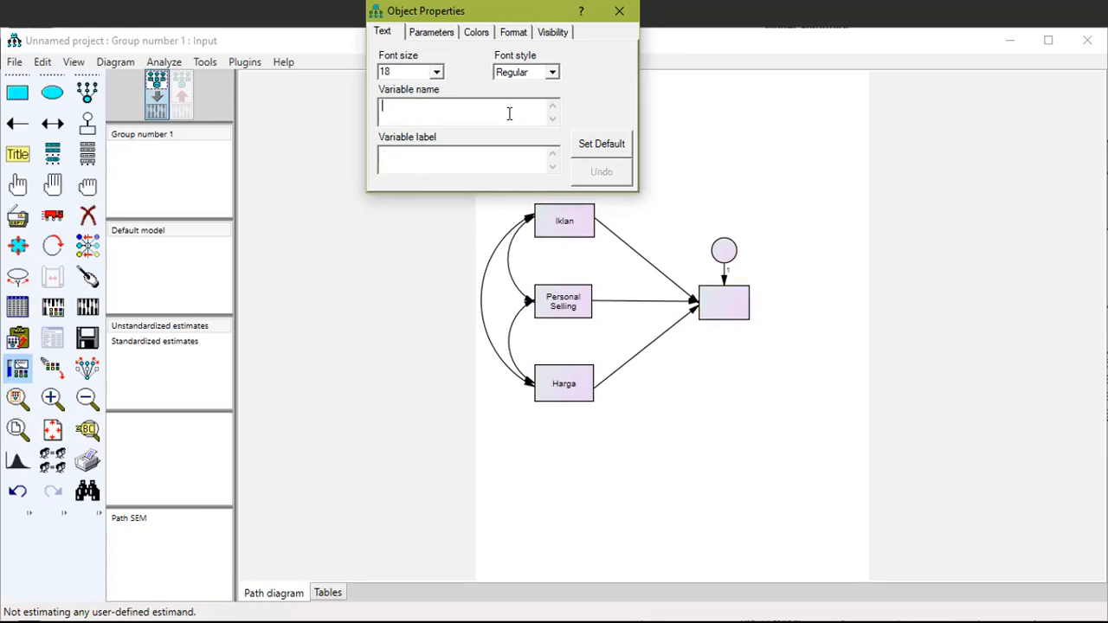
text(Y)
click(457, 168)
text(Vol. Penjualan)
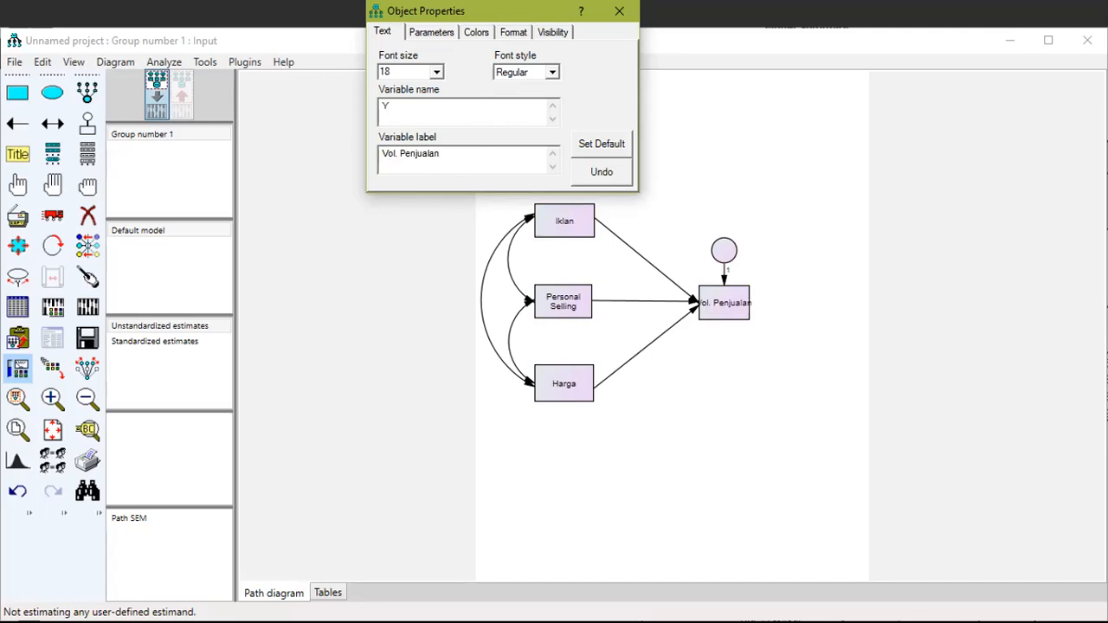
click(398, 157)
key(Return)
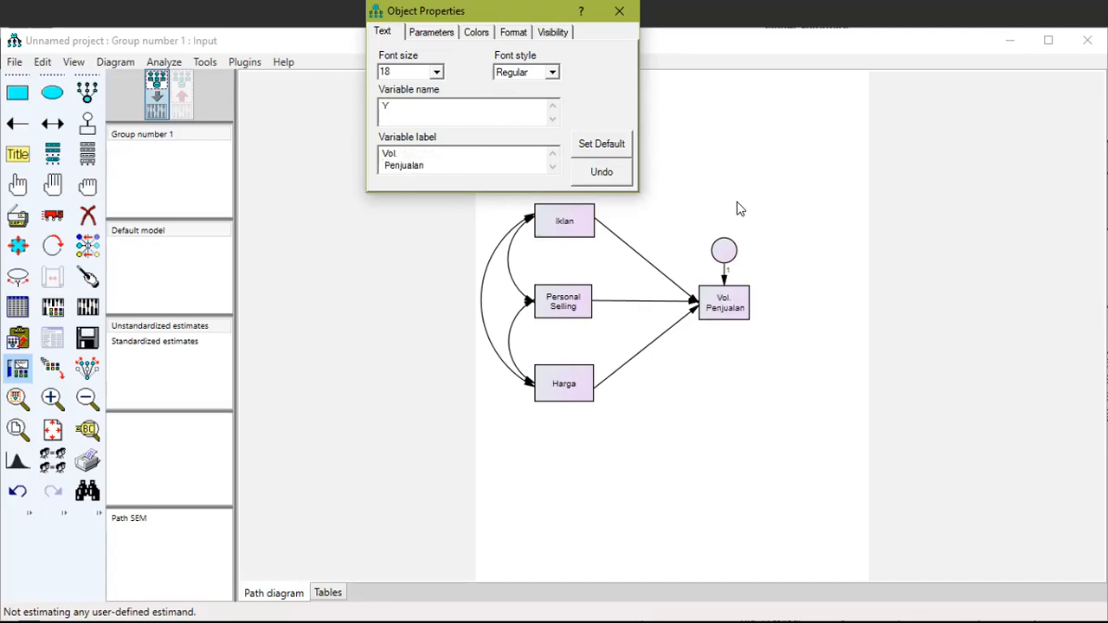
Name the error variable e and close the object properties
click(464, 120)
text(e)
click(685, 121)
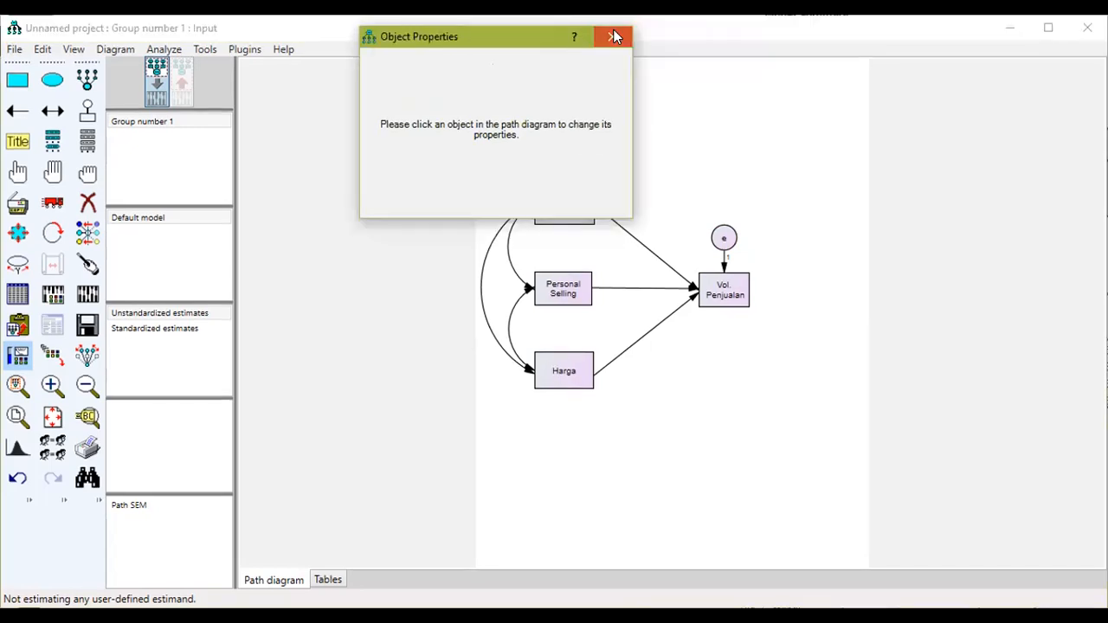
click(614, 36)
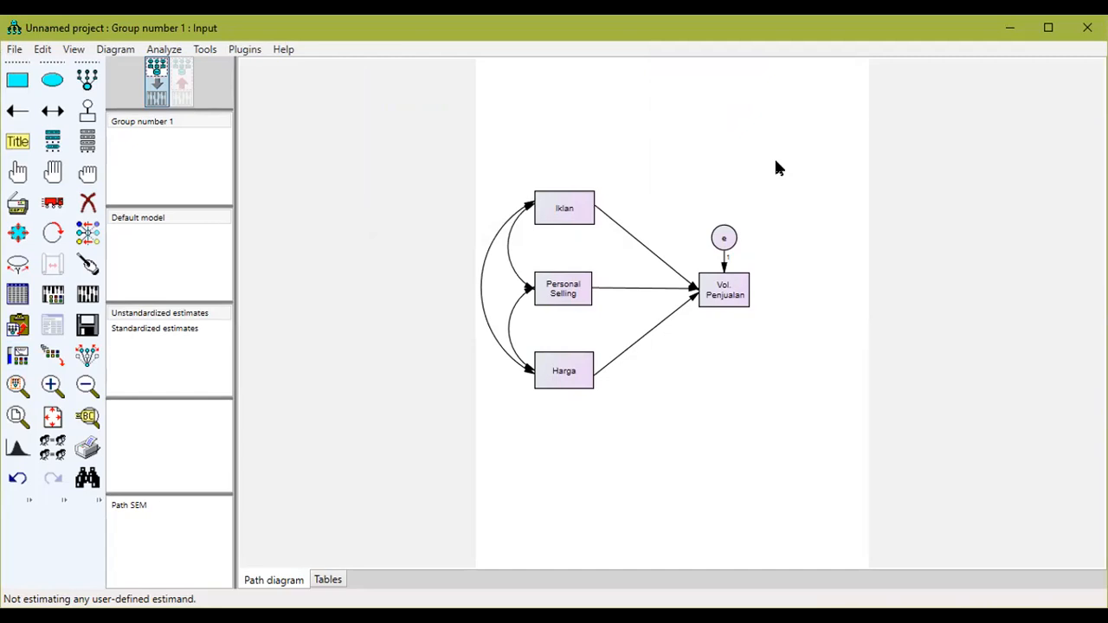
Assign the SPSS file Data Path Analysis as the data file for Group number 1
click(18, 49)
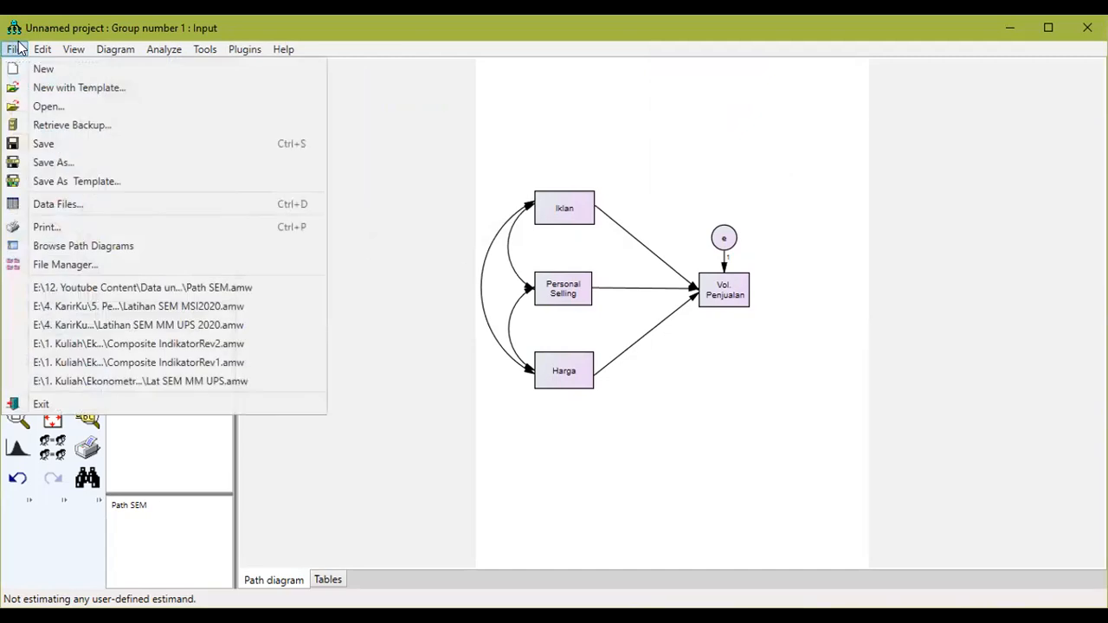
click(37, 208)
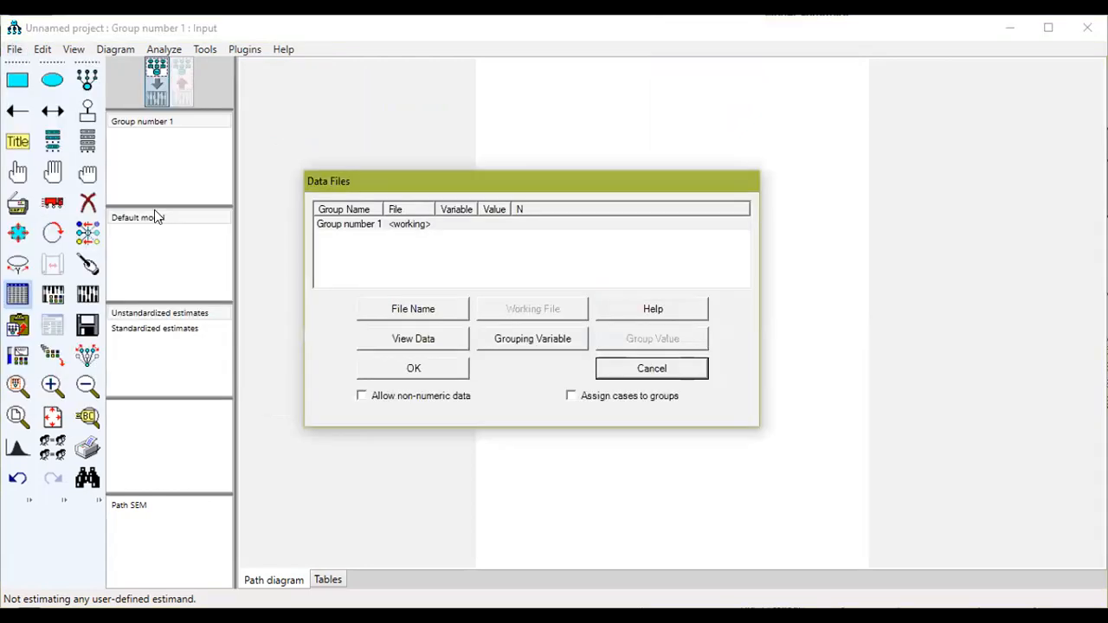
click(386, 312)
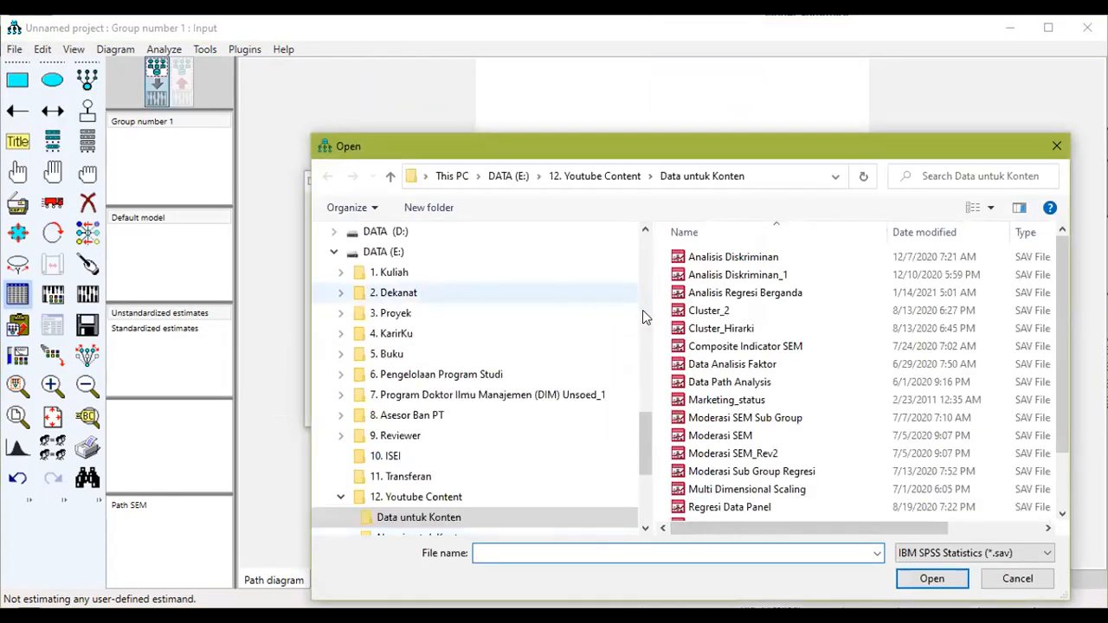
click(715, 384)
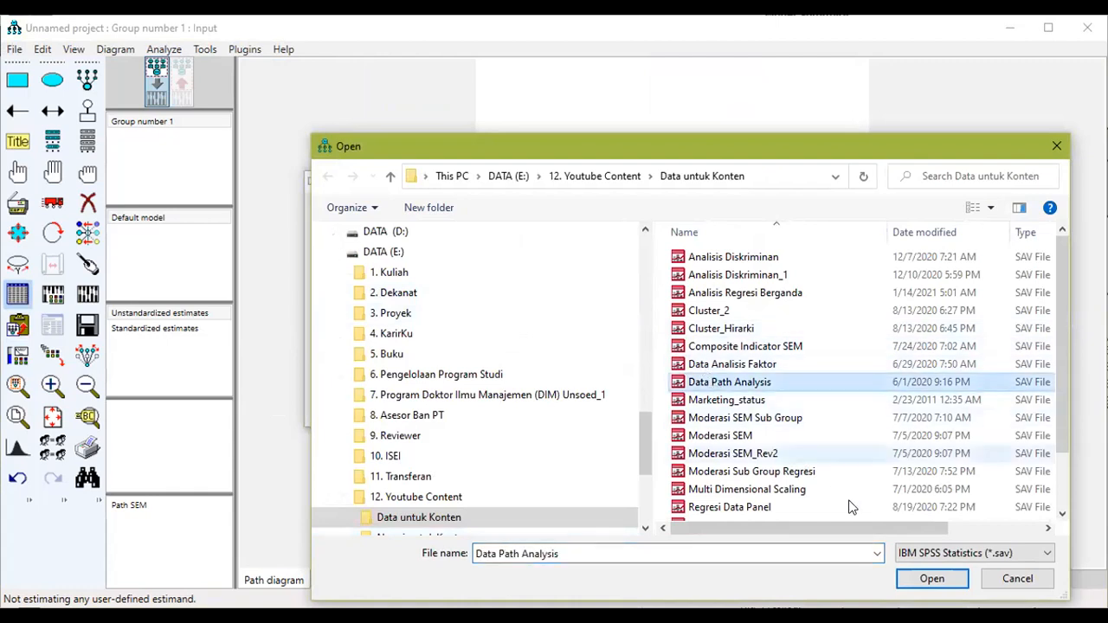
click(909, 580)
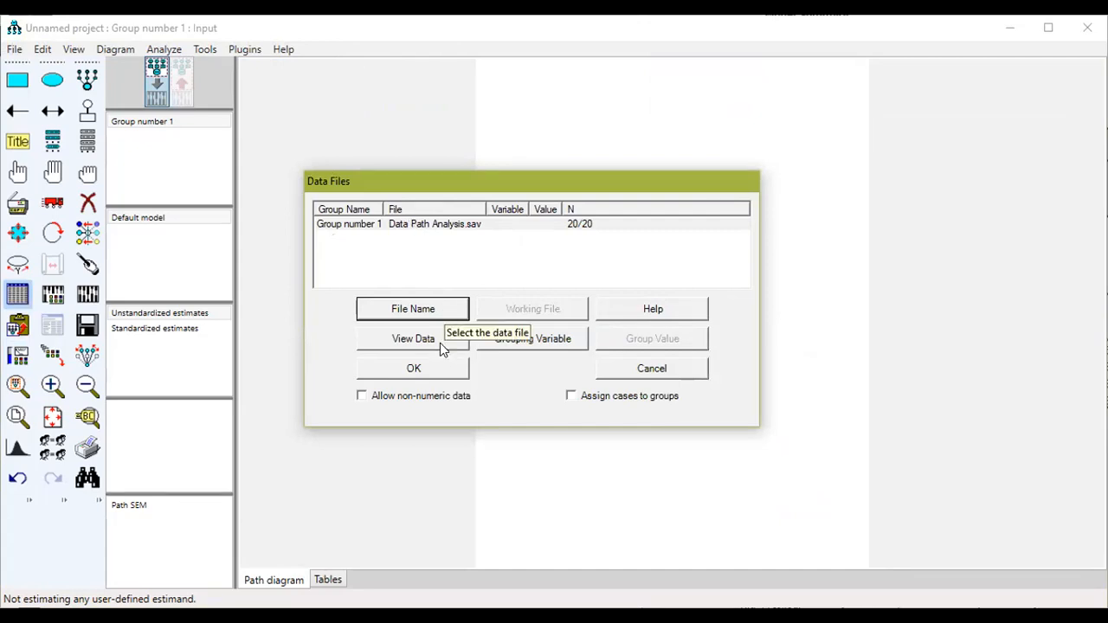
click(438, 375)
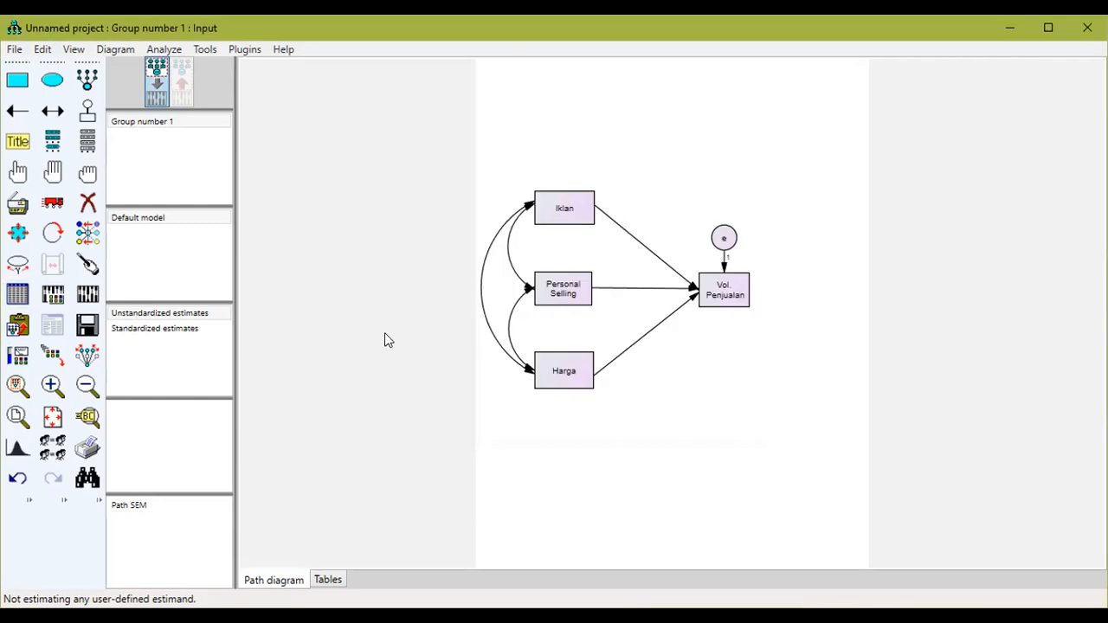
Enable Standardized estimates and Covariances of estimates in the analysis output properties
click(76, 54)
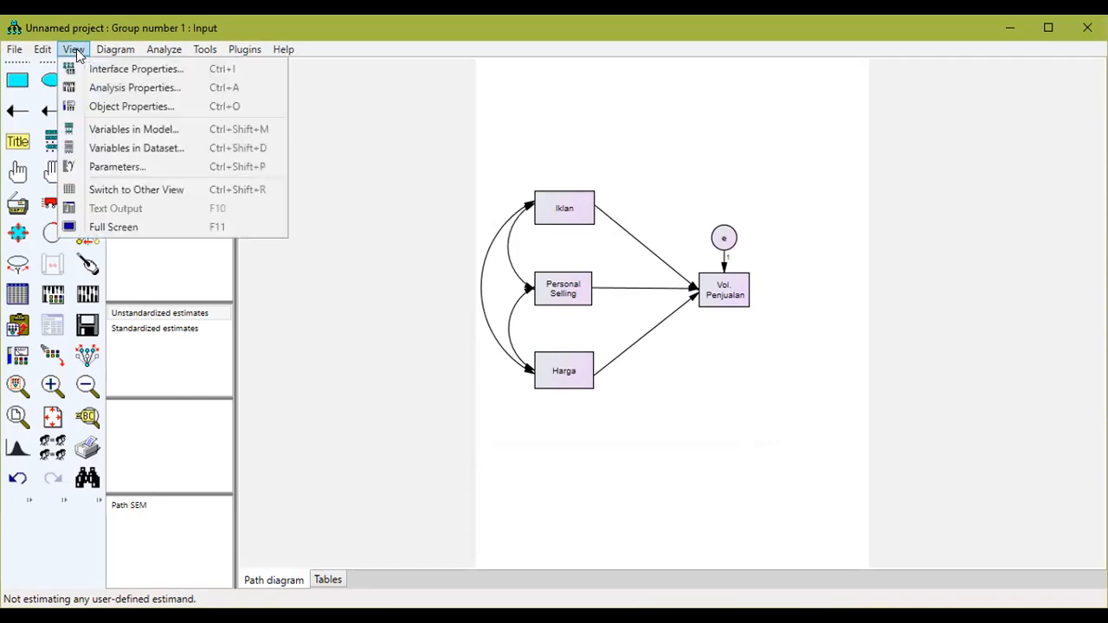
click(117, 87)
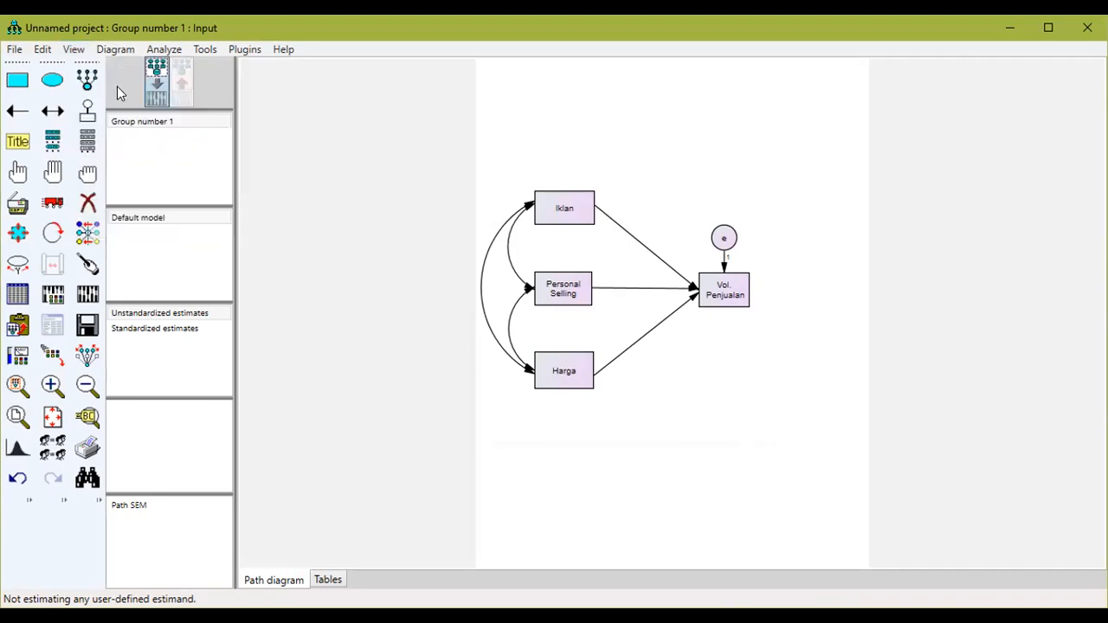
click(444, 90)
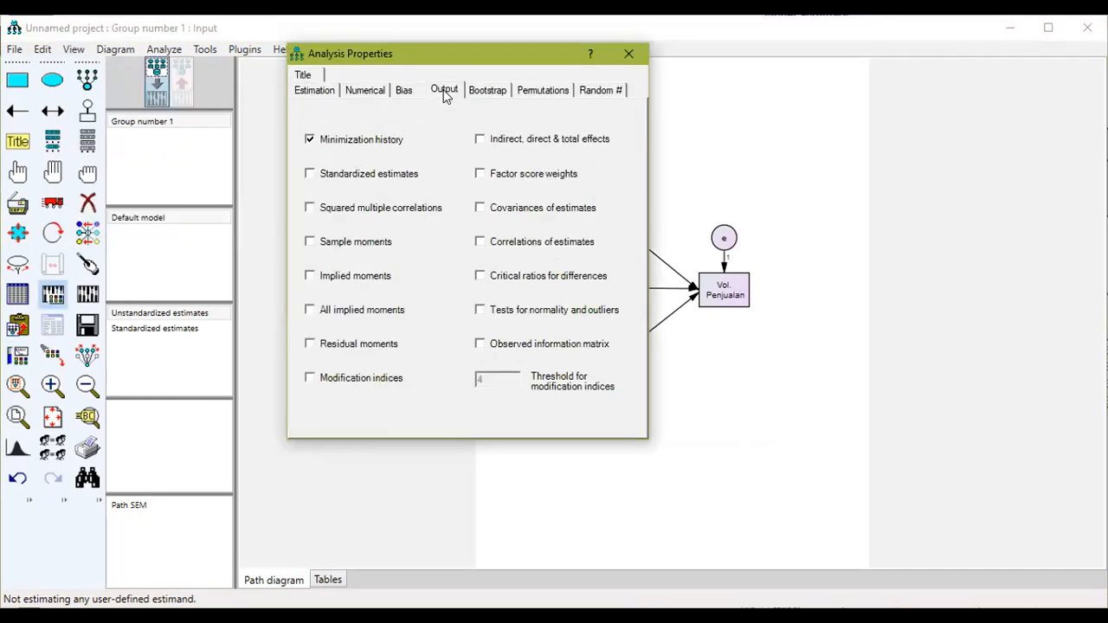
click(378, 180)
click(564, 211)
click(630, 54)
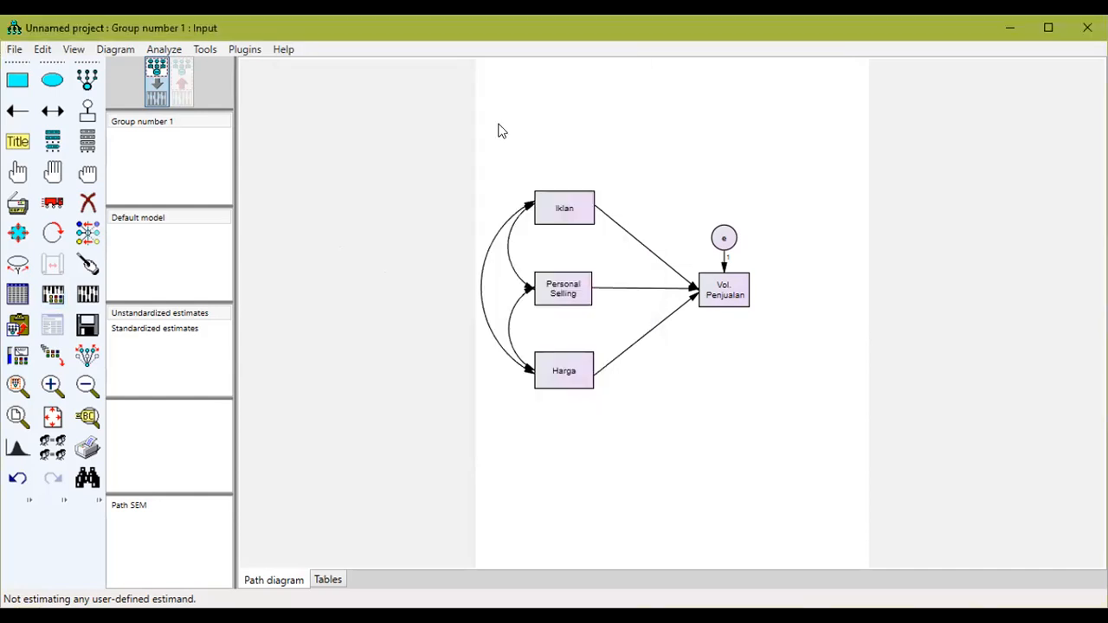
Calculate the model estimates, saving the model as Latihan Path Analysis in the Data untuk Konten folder
click(177, 54)
click(178, 68)
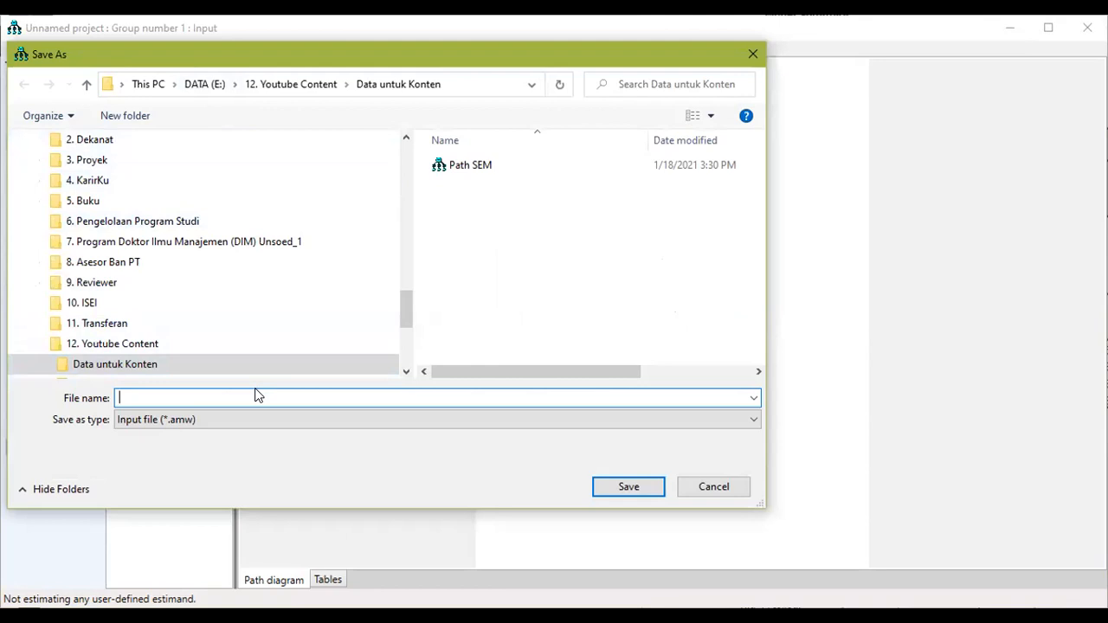
text(Latihan Path Analysis)
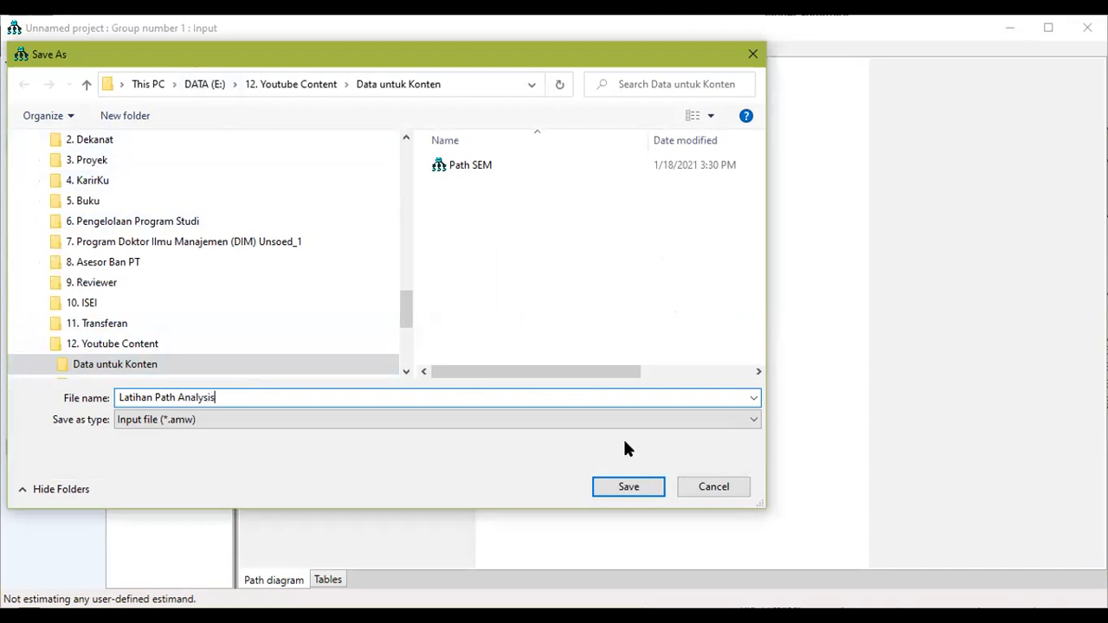
click(638, 482)
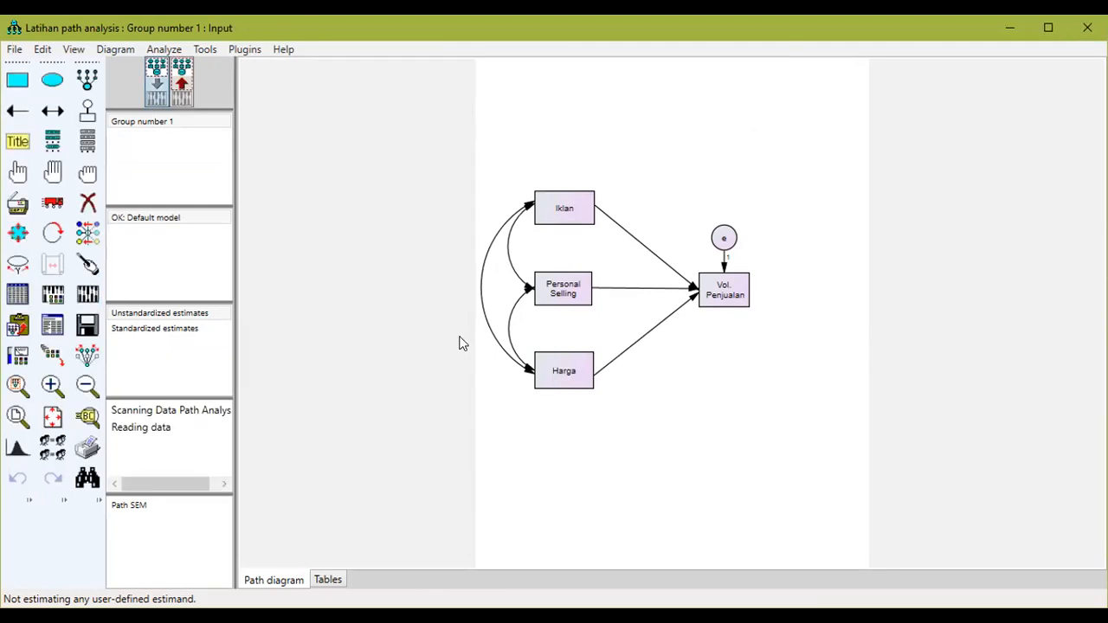
Show the output path diagram with the unstandardized estimates
click(182, 82)
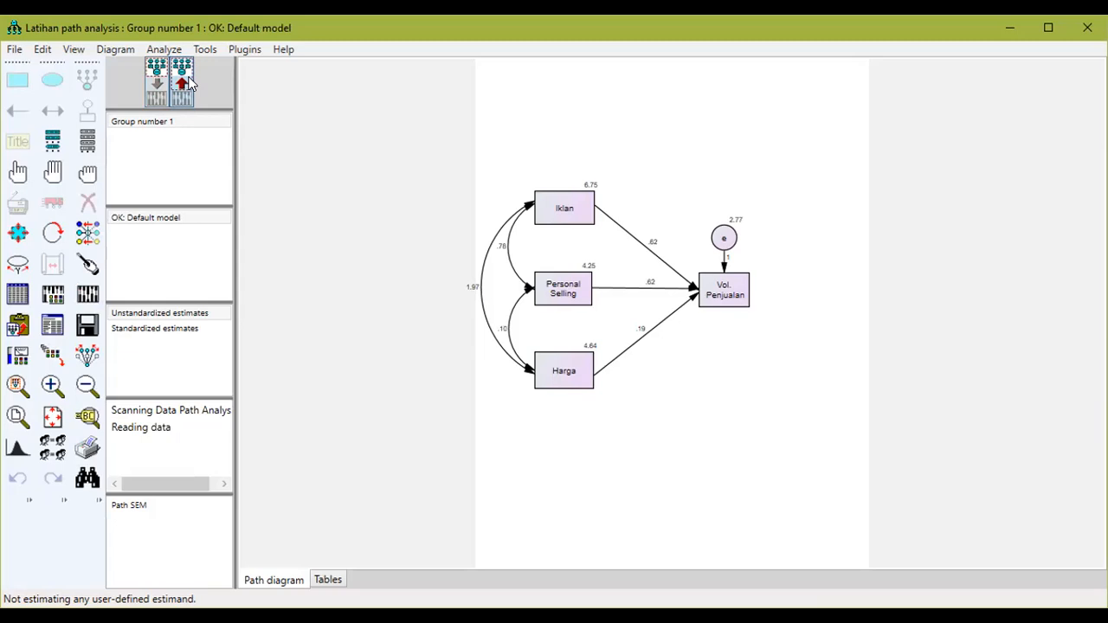
click(147, 315)
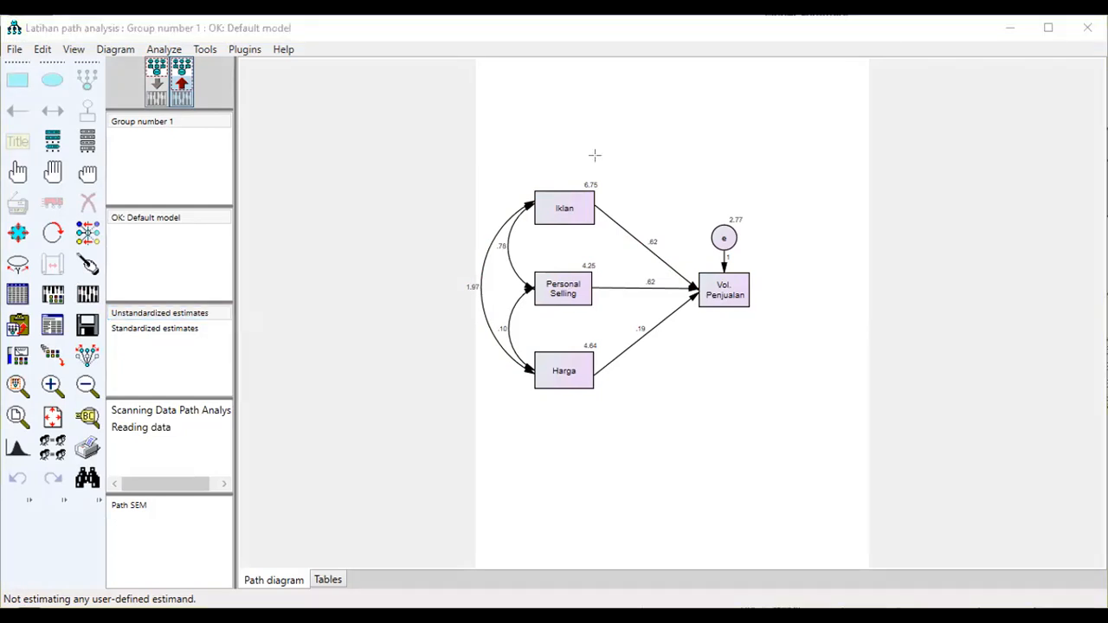
mouse_move(640, 232)
mouse_down()
mouse_move(664, 254)
mouse_move(653, 337)
mouse_up()
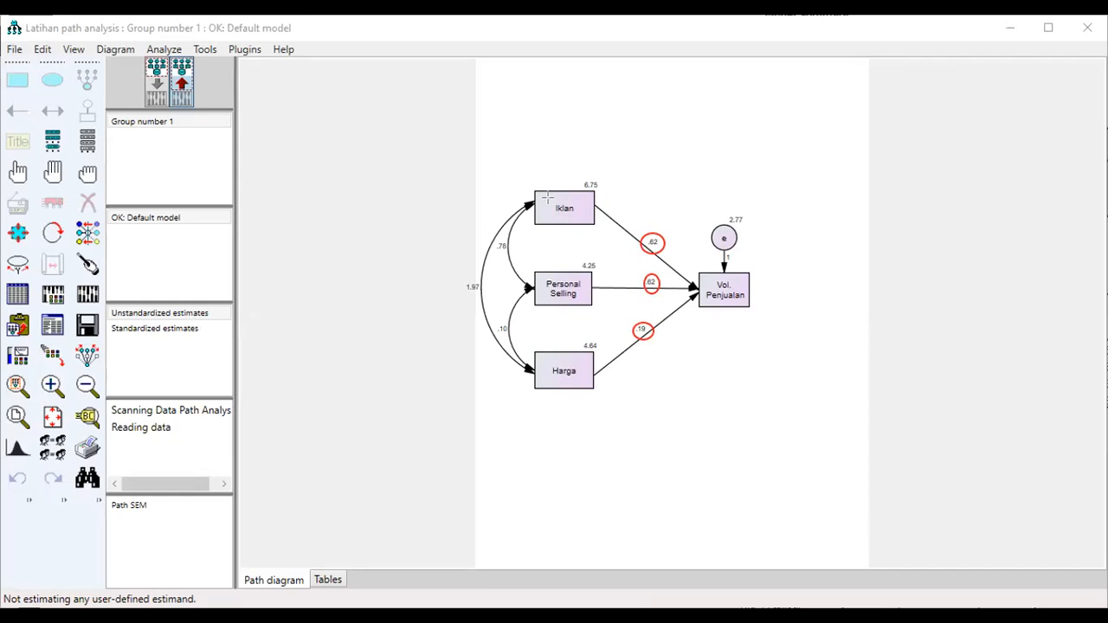
drag(578, 170, 603, 199)
drag(579, 257, 603, 284)
drag(582, 338, 604, 363)
drag(729, 211, 744, 227)
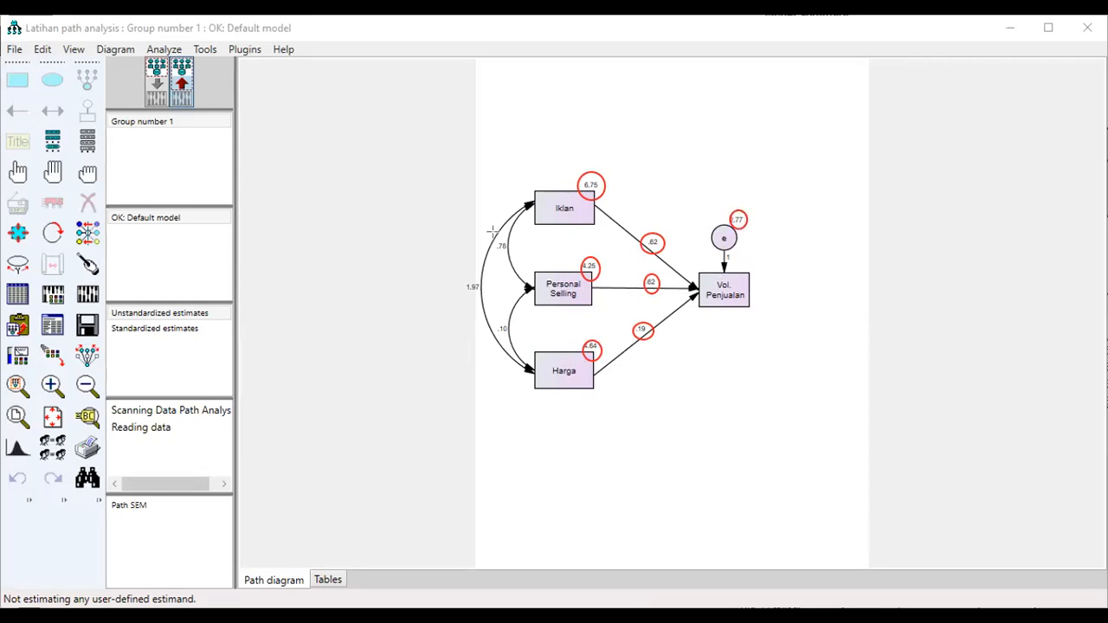
drag(492, 237, 512, 254)
drag(495, 317, 516, 344)
drag(463, 275, 488, 298)
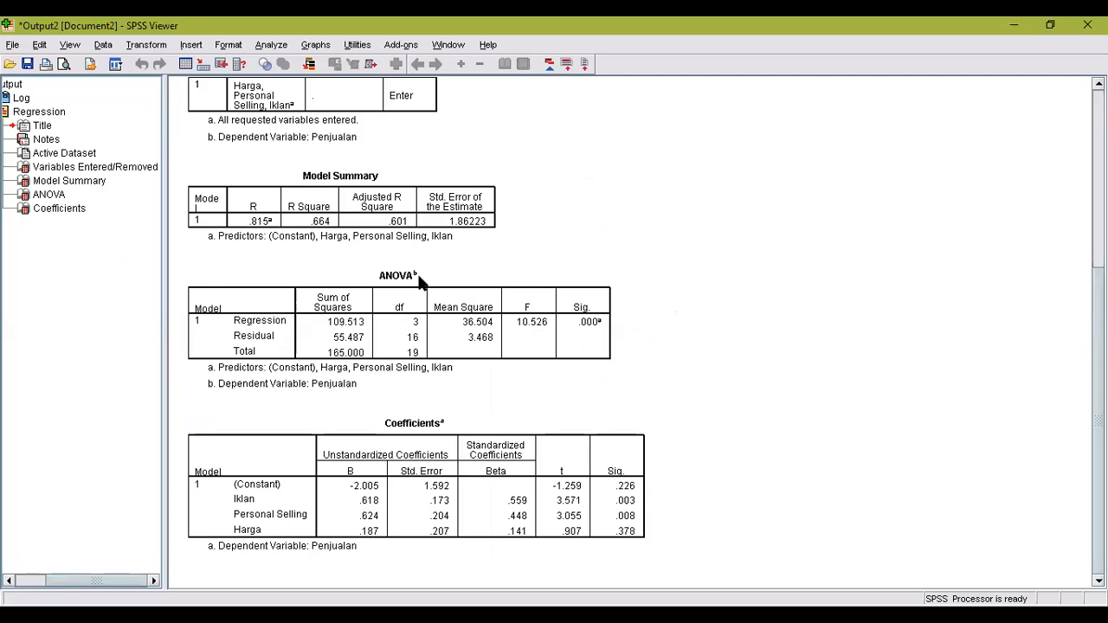
Switch from the SPSS regression output back to the Amos path diagram and display the standardized estimates
key(alt+Tab)
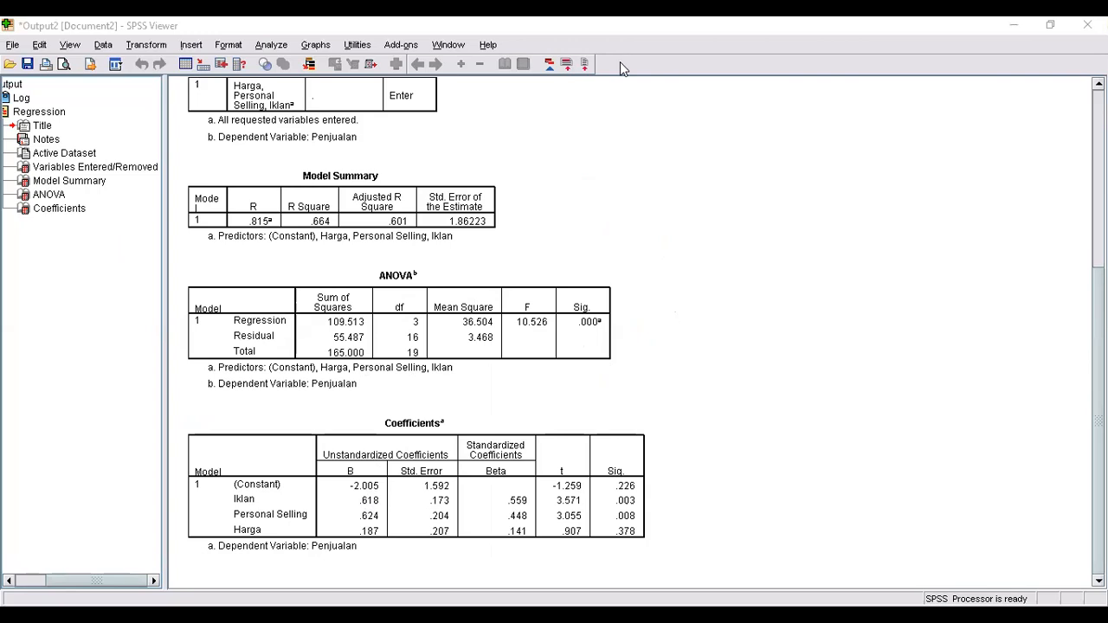
click(841, 518)
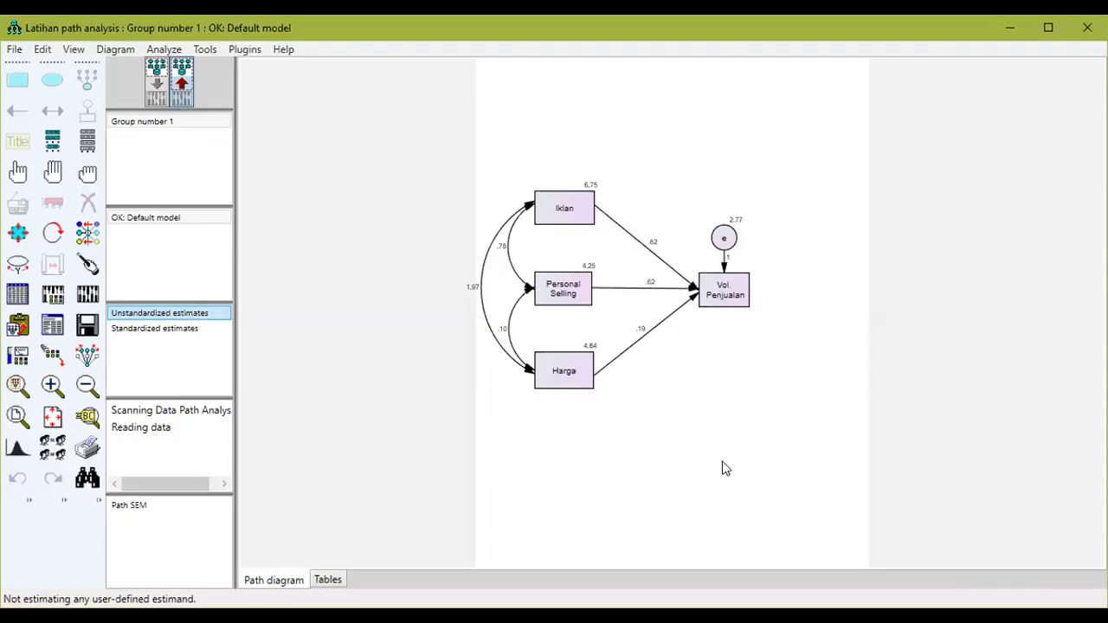
click(182, 328)
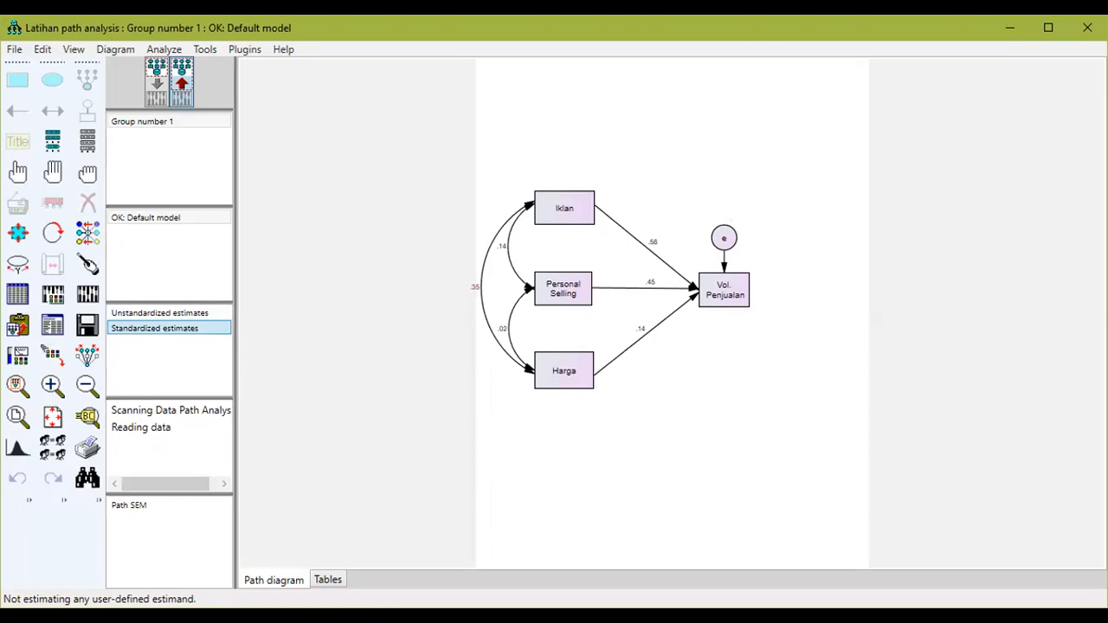
key(alt+Tab)
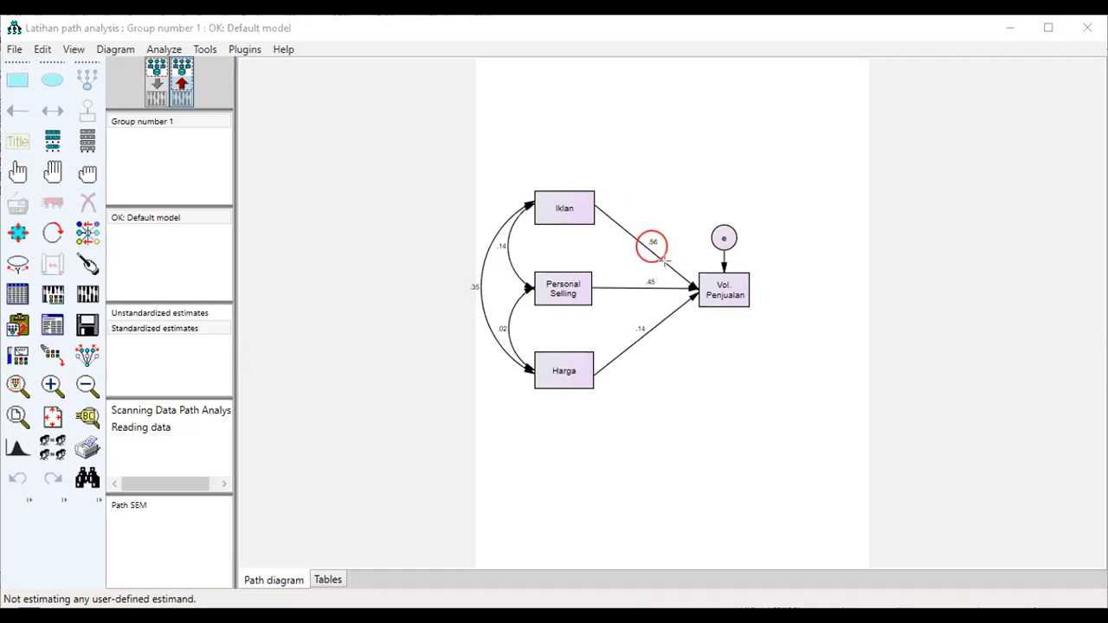
mouse_move(642, 275)
mouse_down()
mouse_move(658, 305)
mouse_move(655, 344)
mouse_up()
drag(490, 234, 513, 253)
drag(494, 318, 516, 348)
drag(470, 276, 487, 295)
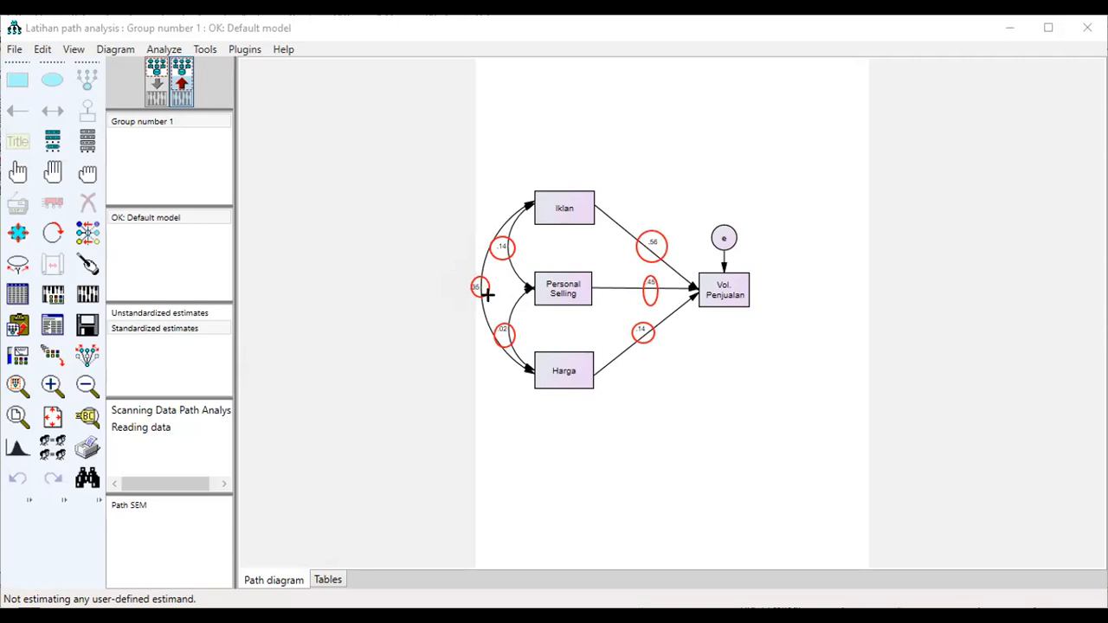